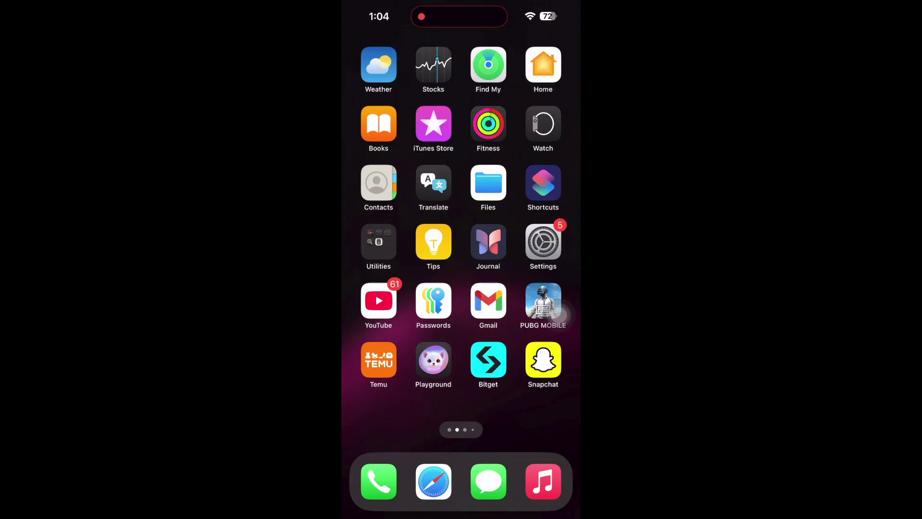
Launch Settings and go to the Apple Intelligence & Siri page.
left_click(544, 241)
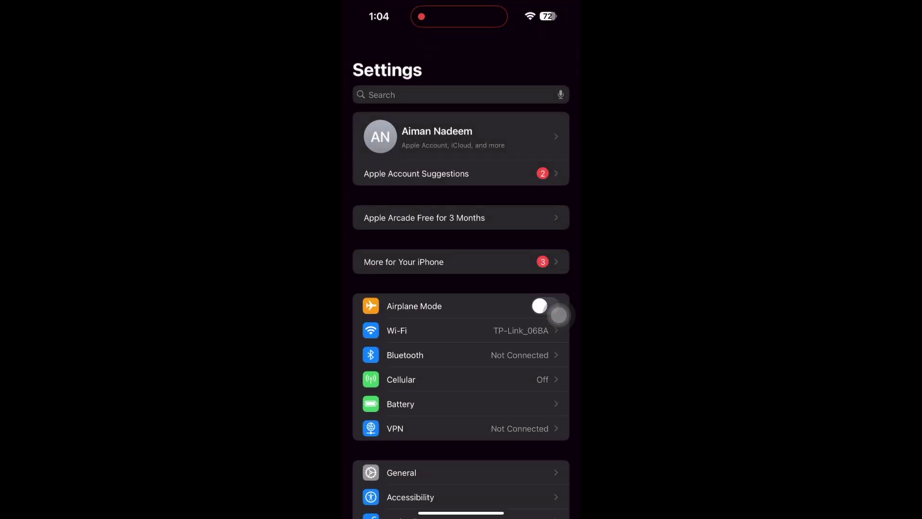
scroll(559, 315, "down", 5)
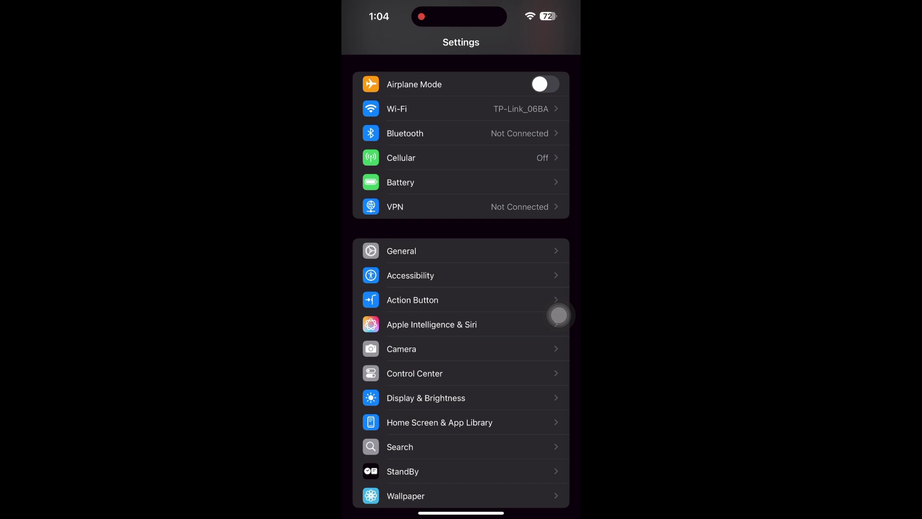
left_click(433, 325)
Cancel the turn-off prompt so Apple Intelligence stays on, then view the Siri Voice choices.
left_click(544, 194)
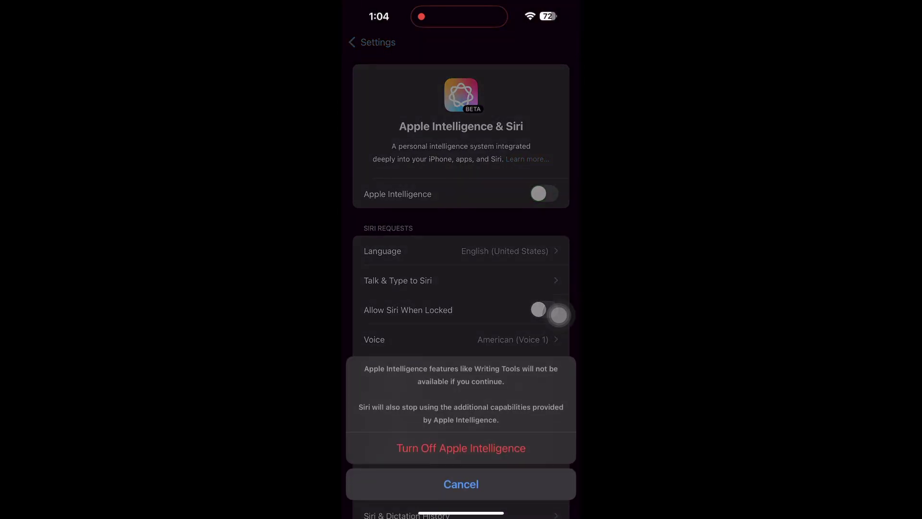
left_click(461, 447)
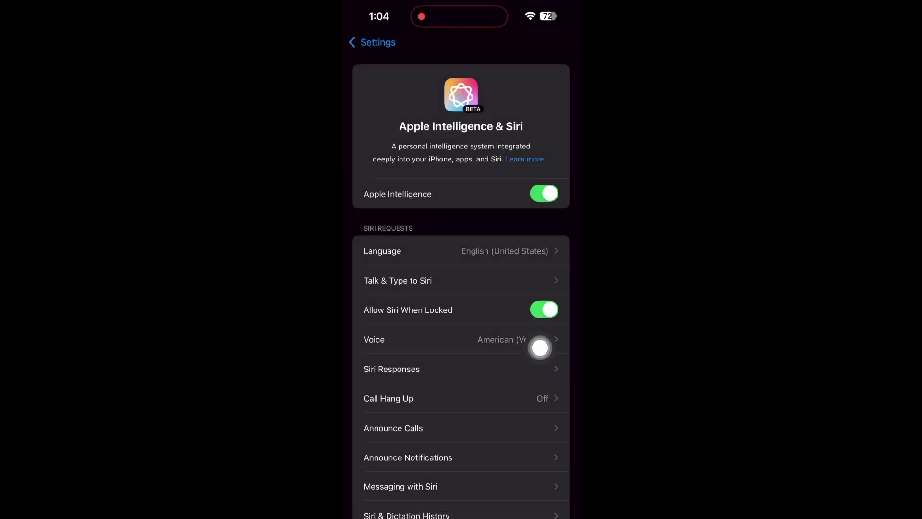
left_click(540, 348)
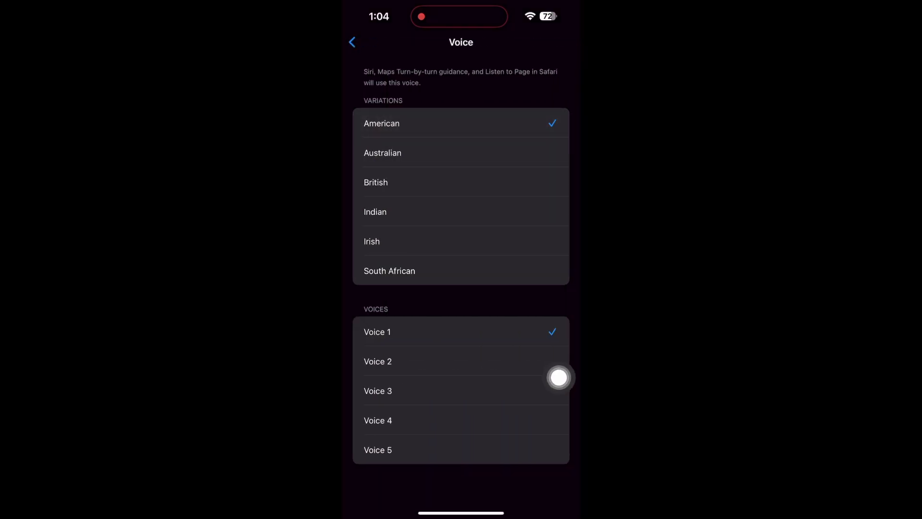
left_click(383, 153)
left_click(352, 41)
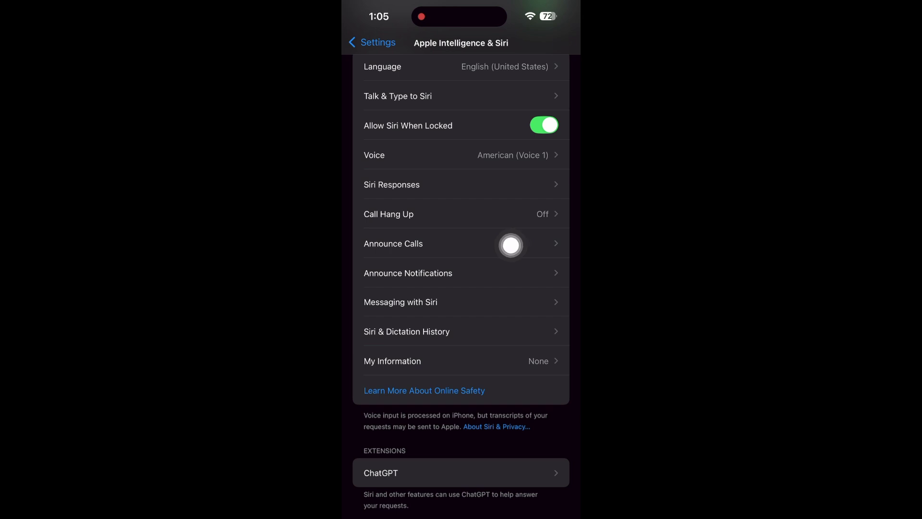
Enable Automatically Send Messages under Messaging with Siri.
left_click(536, 302)
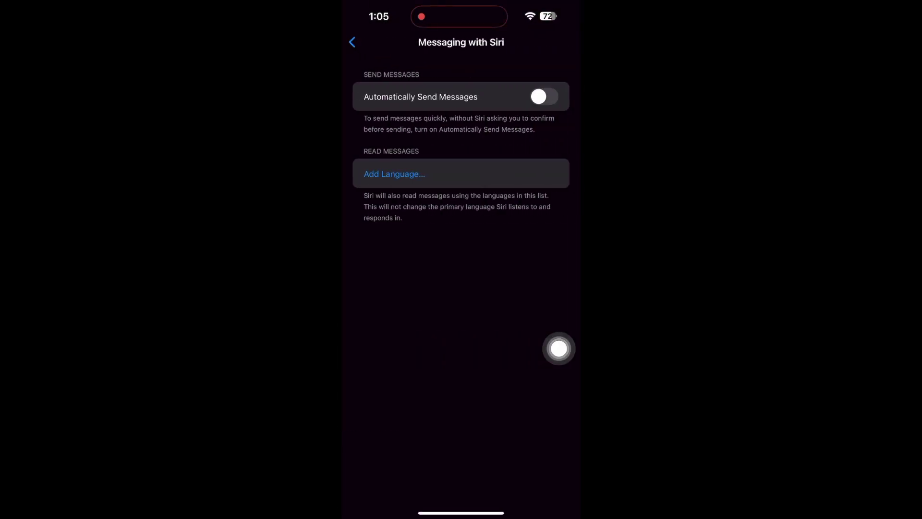
left_click(540, 97)
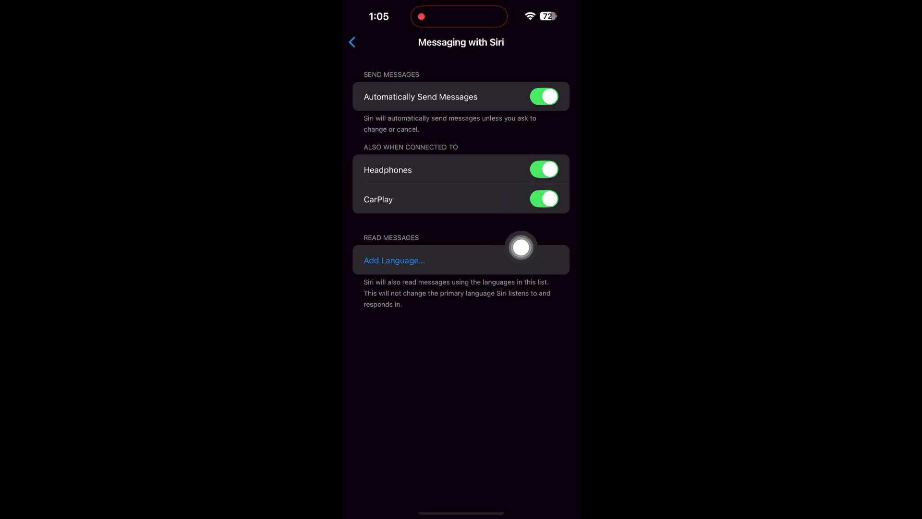
scroll(559, 248, "left", 3)
scroll(560, 247, "down", 3)
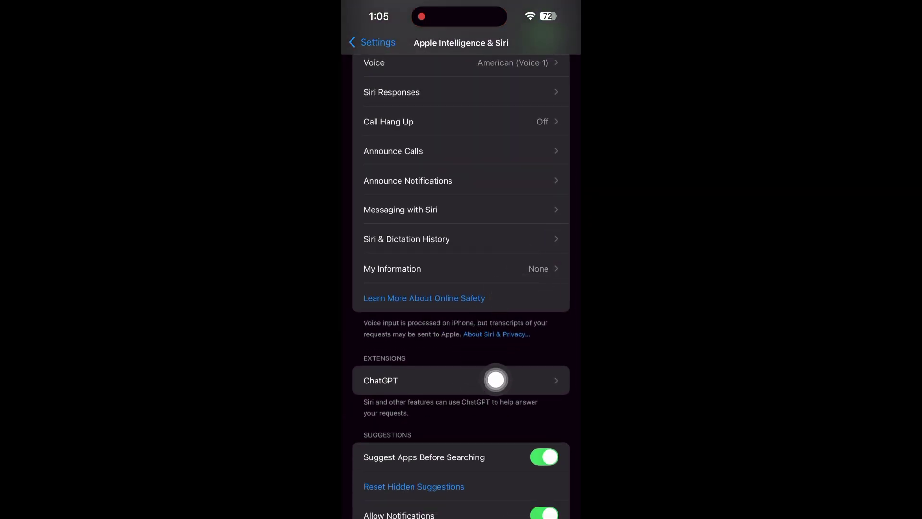
scroll(555, 377, "down", 3)
left_click(461, 280)
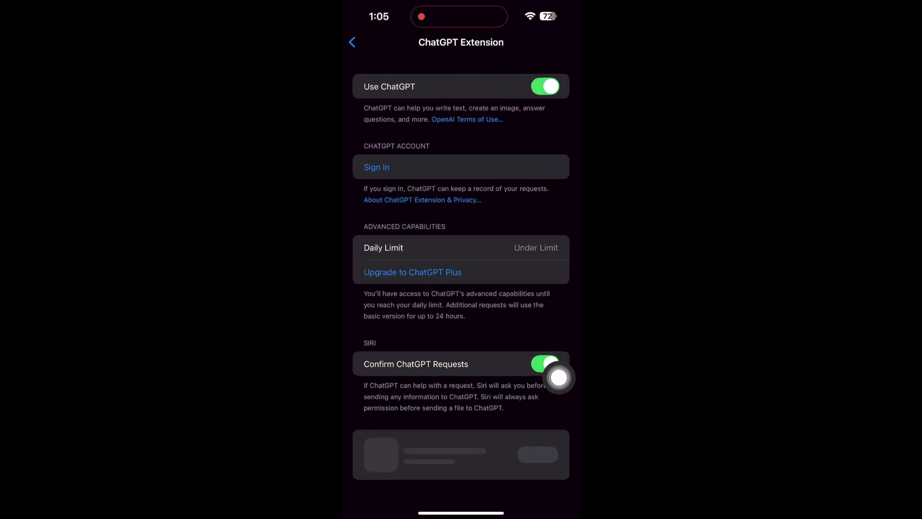
scroll(560, 377, "down", 1)
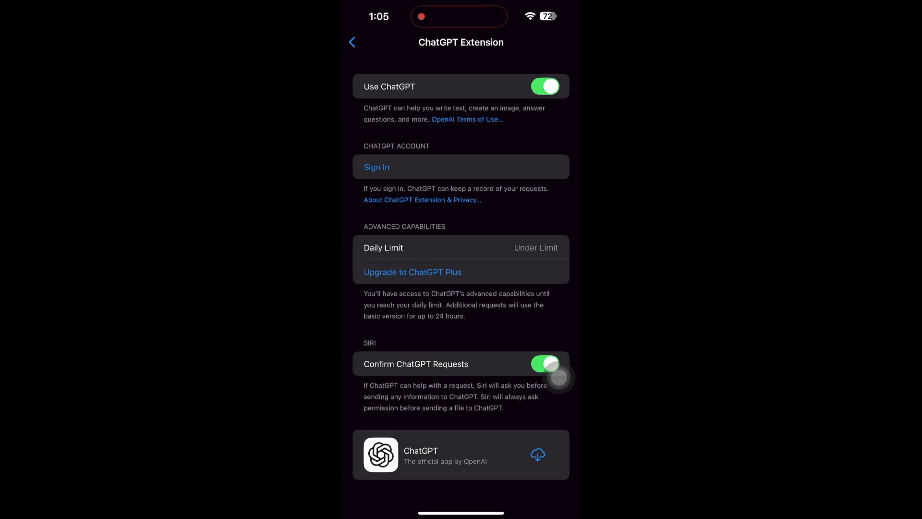
scroll(559, 376, "left", 3)
scroll(555, 312, "up", 1)
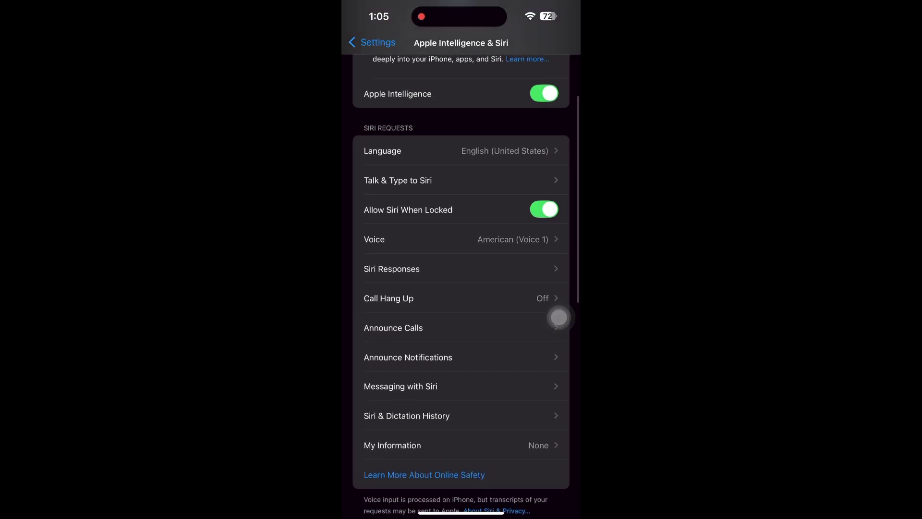
scroll(559, 317, "up", 3)
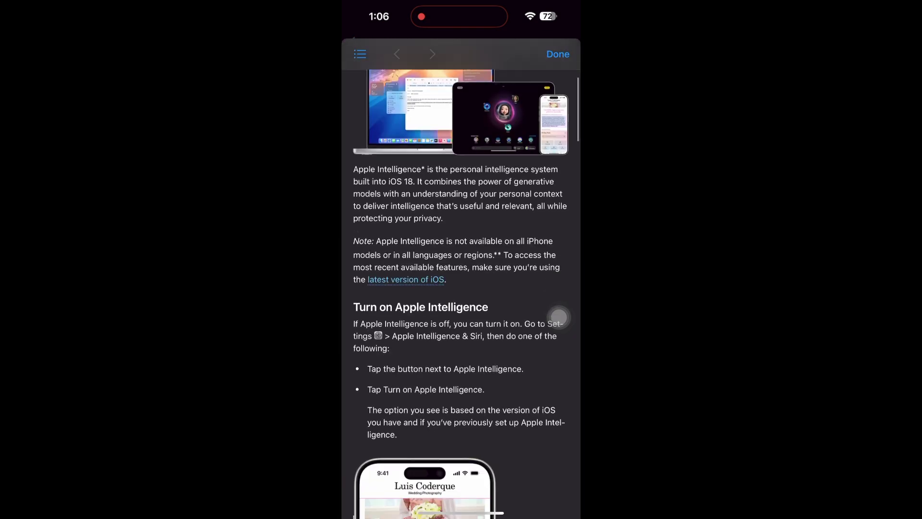
scroll(560, 318, "down", 3)
scroll(560, 317, "down", 2)
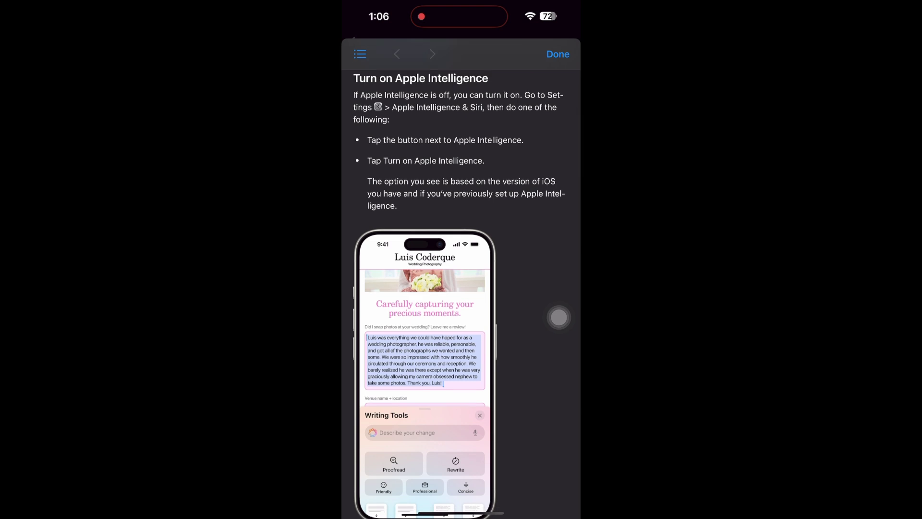
scroll(559, 317, "down", 5)
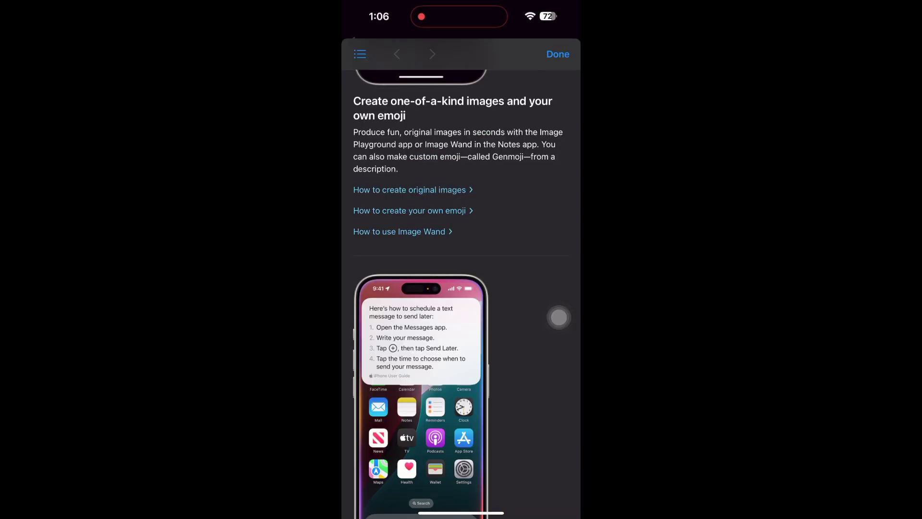
scroll(559, 317, "down", 2)
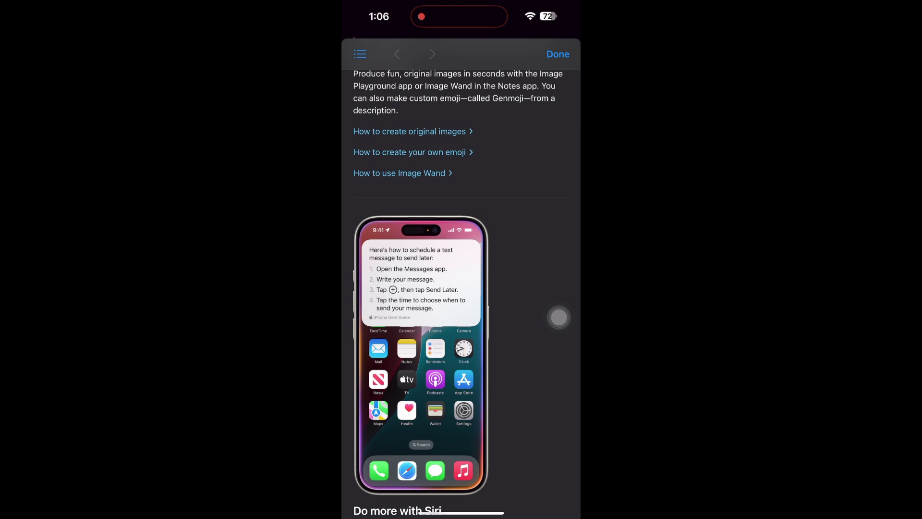
scroll(560, 318, "down", 5)
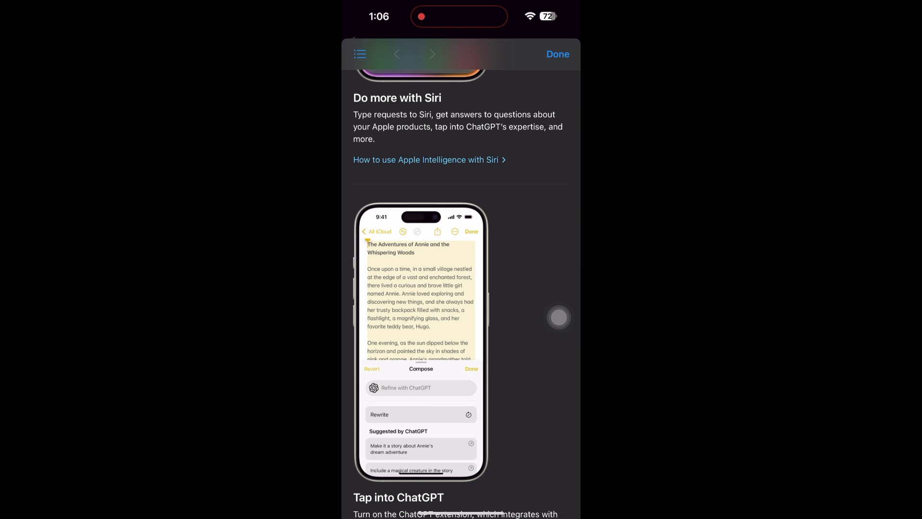
scroll(560, 317, "down", 2)
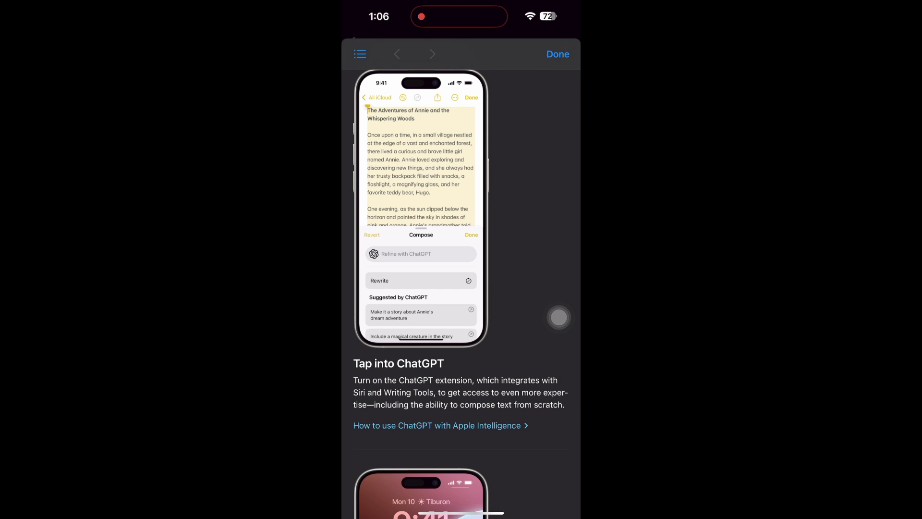
scroll(461, 279, "down", 5)
scroll(462, 279, "down", 2)
scroll(462, 278, "down", 2)
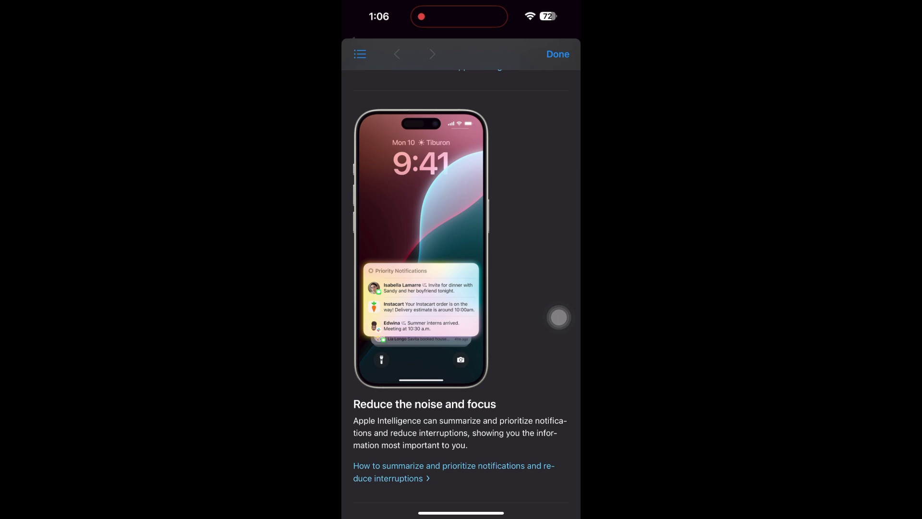
scroll(560, 317, "down", 4)
scroll(560, 317, "down", 3)
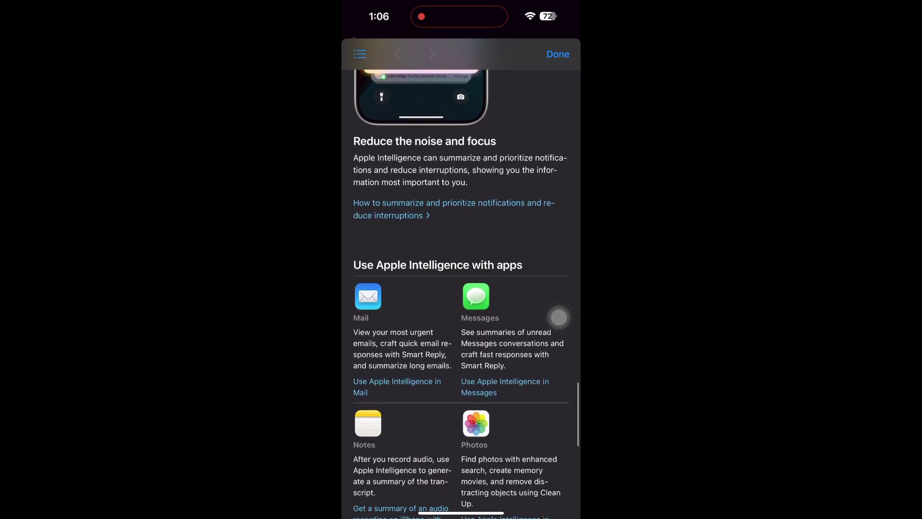
scroll(560, 318, "down", 2)
scroll(559, 317, "down", 2)
scroll(559, 318, "down", 1)
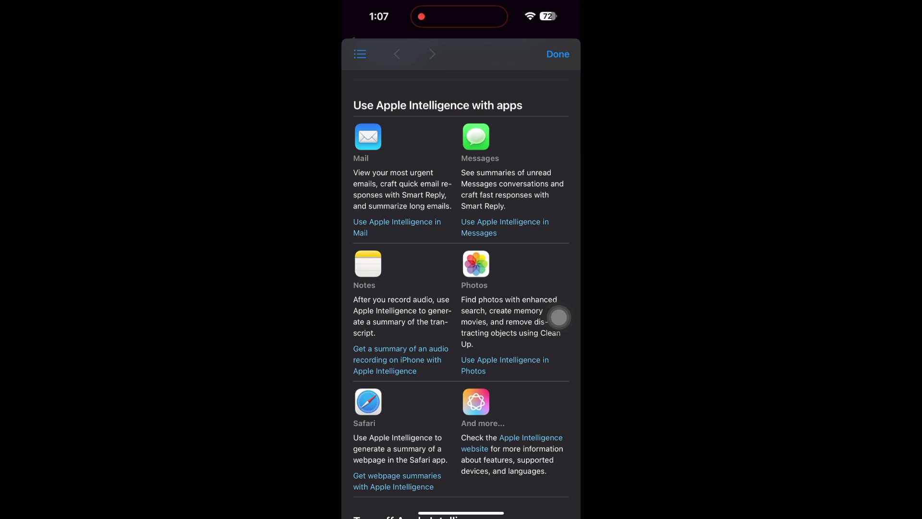
scroll(559, 317, "down", 5)
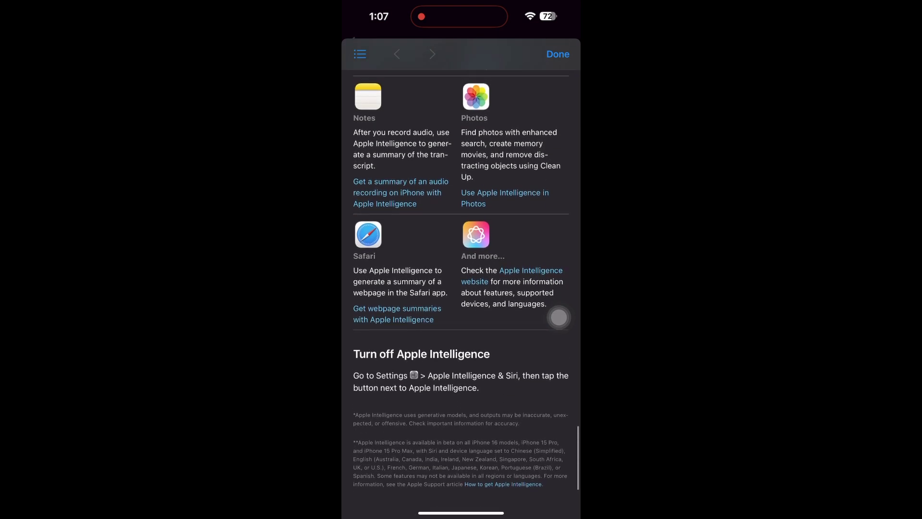
scroll(559, 317, "up", 5)
scroll(560, 317, "up", 5)
scroll(559, 317, "up", 2)
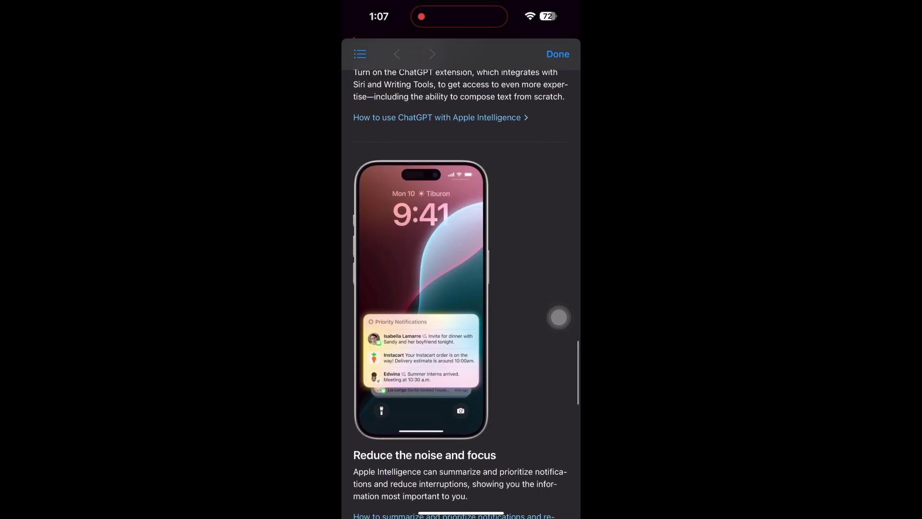
scroll(560, 317, "up", 3)
key("super+h")
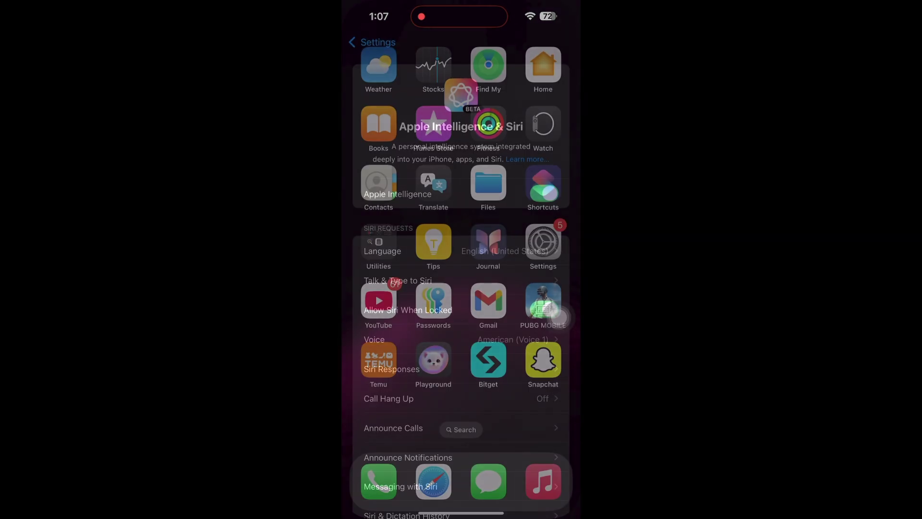